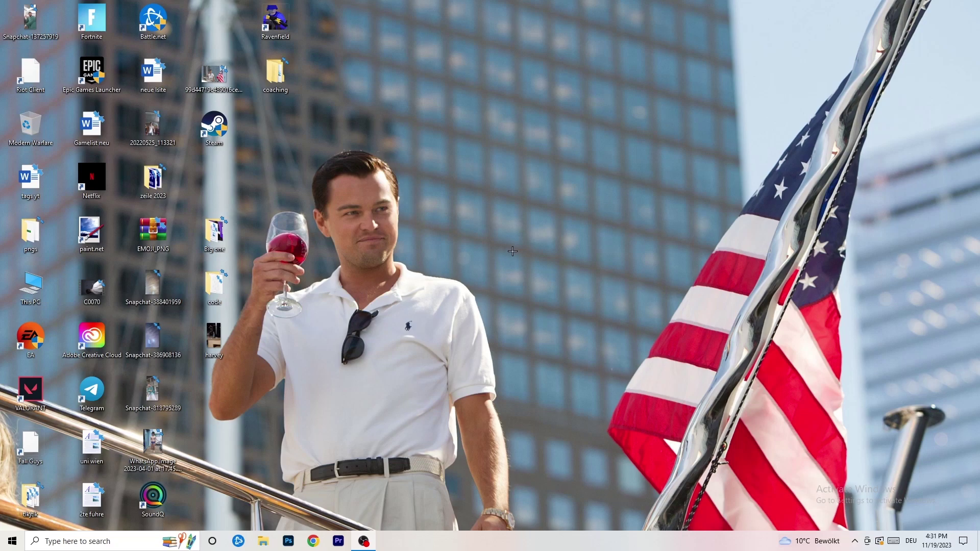
- Open the NVIDIA Control Panel and start creating a custom resolution for the display
right_click(527, 182)
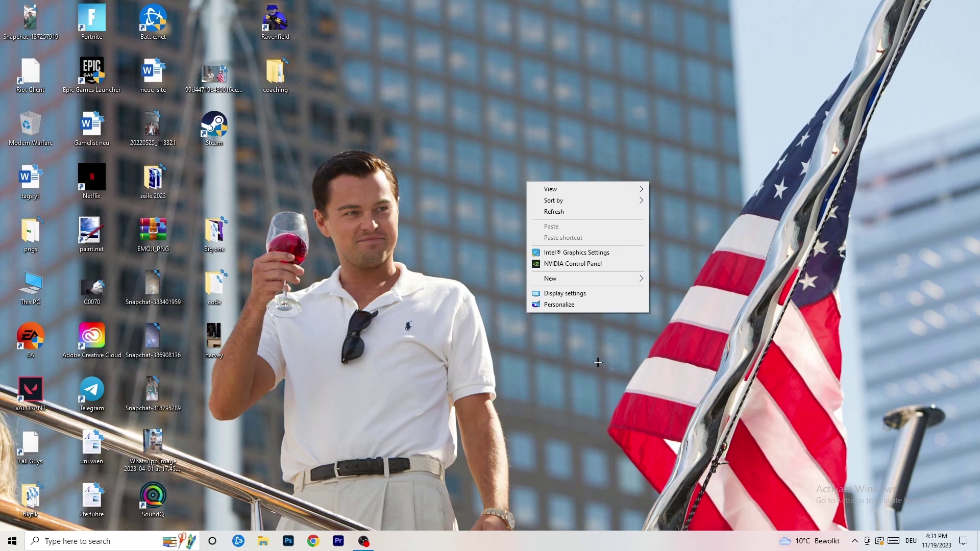
click(561, 264)
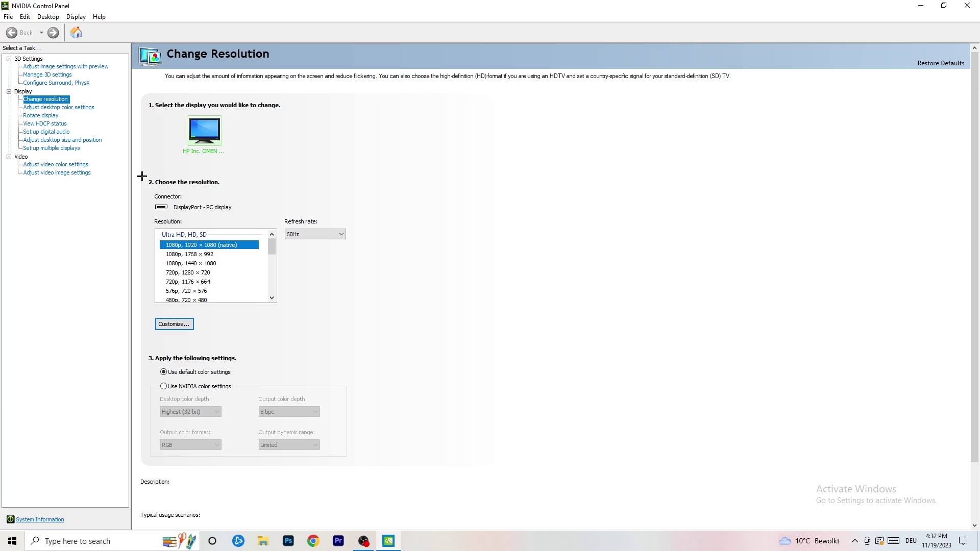
click(183, 324)
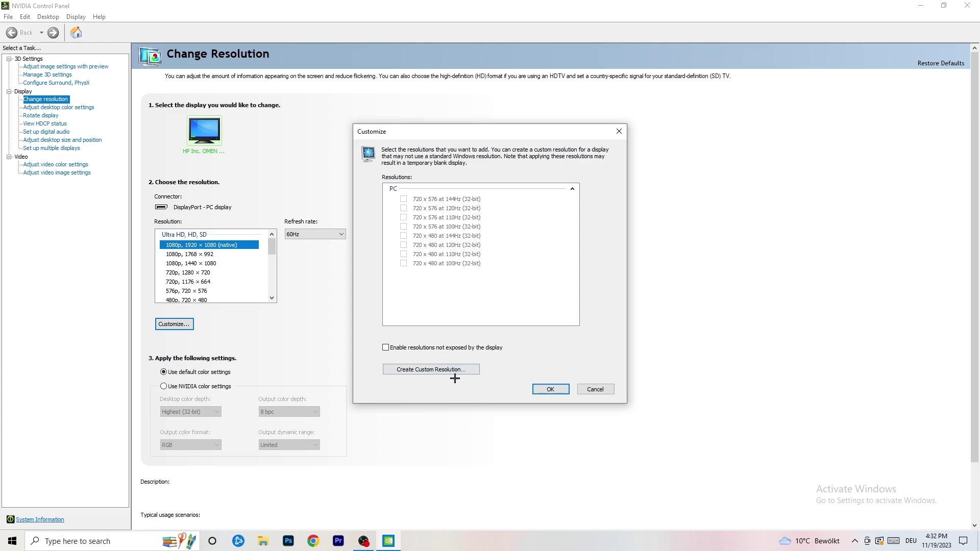
click(446, 368)
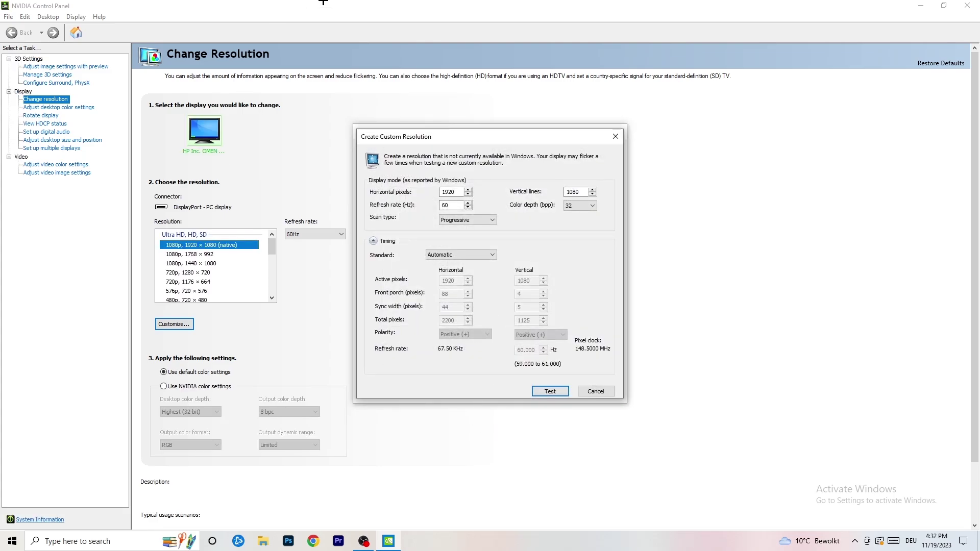
- Set the custom resolution to 1440 horizontal pixels and 1040 vertical lines, keeping the scan type Progressive
double_click(458, 192)
text(1140)
key(Tab)
text(1040)
click(465, 220)
click(532, 220)
- Set the timing standard of the custom resolution to CVT reduced blank
click(474, 255)
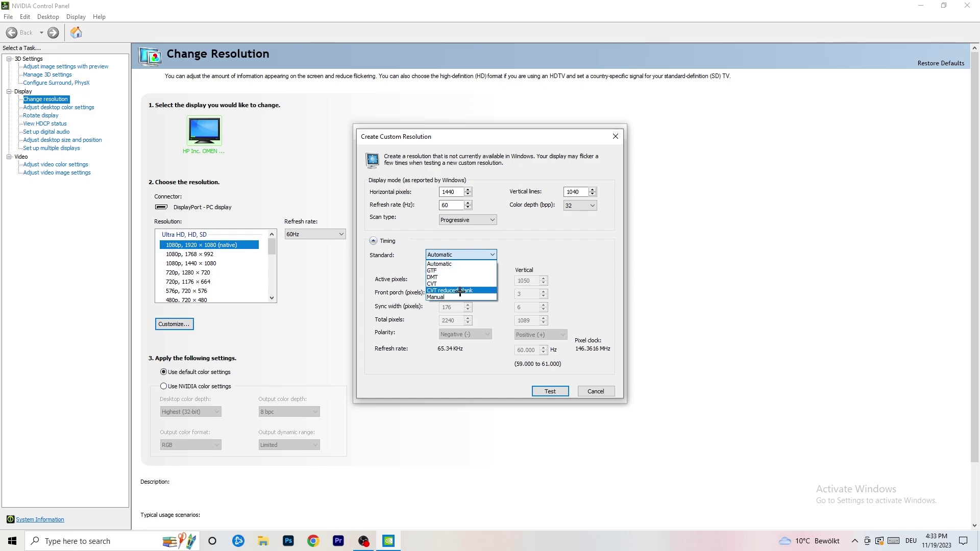
click(538, 262)
click(458, 254)
click(564, 245)
click(460, 255)
click(462, 284)
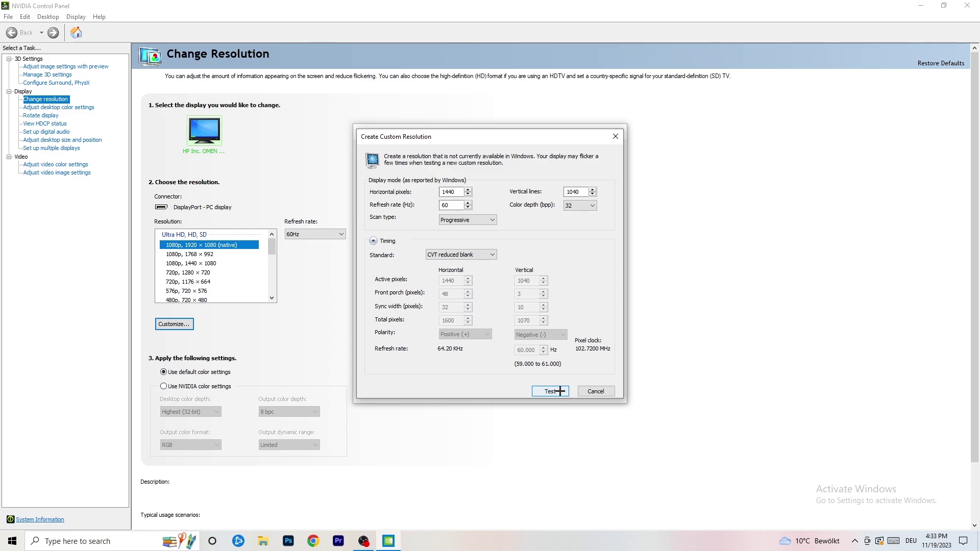
- Discard the custom resolution without testing it and close the NVIDIA Control Panel
click(617, 135)
click(613, 136)
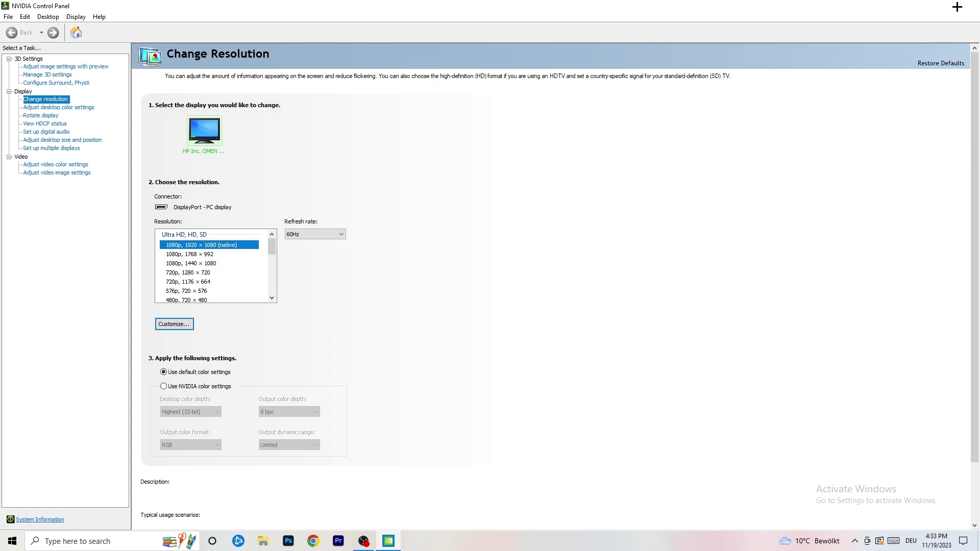
click(968, 5)
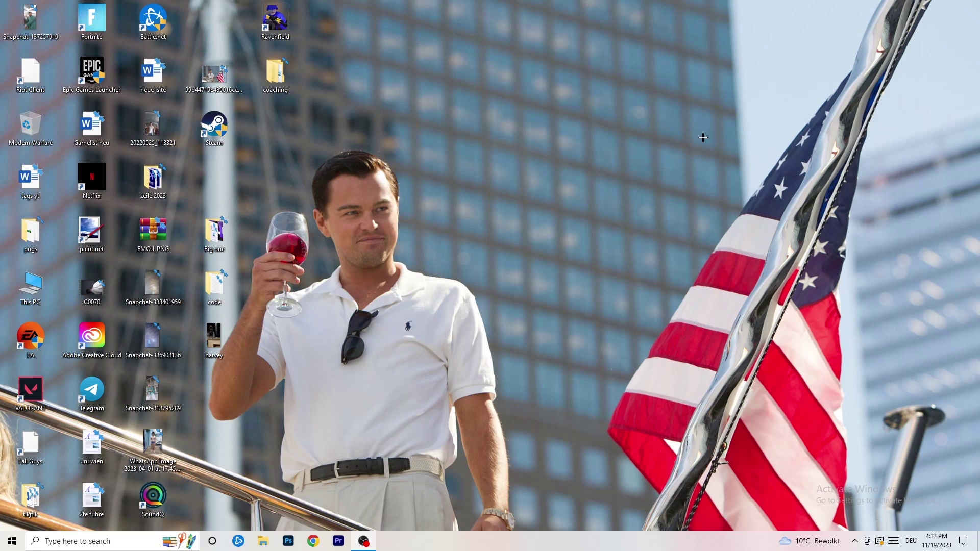
- Open the Windows display settings and examine the color profile and the scaling options for text, apps and other items
click(12, 541)
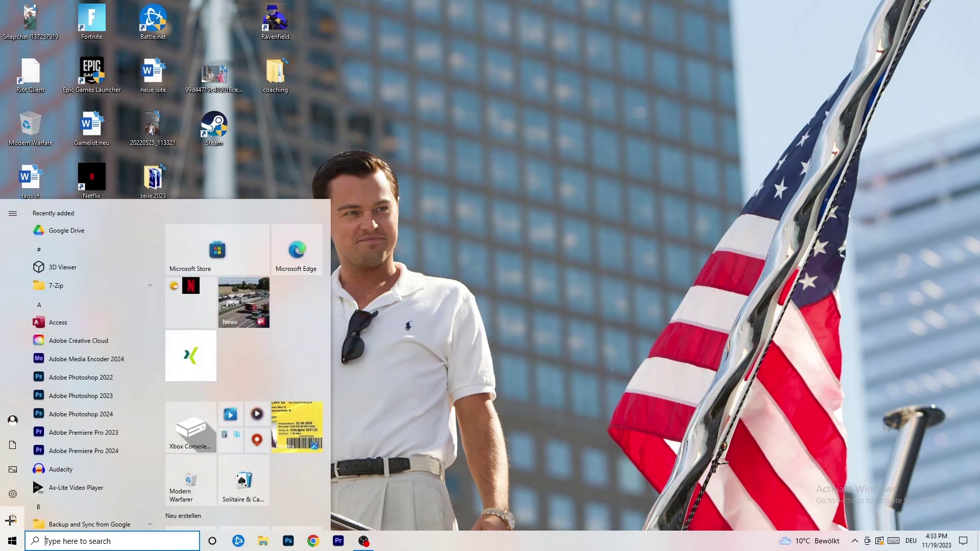
click(12, 494)
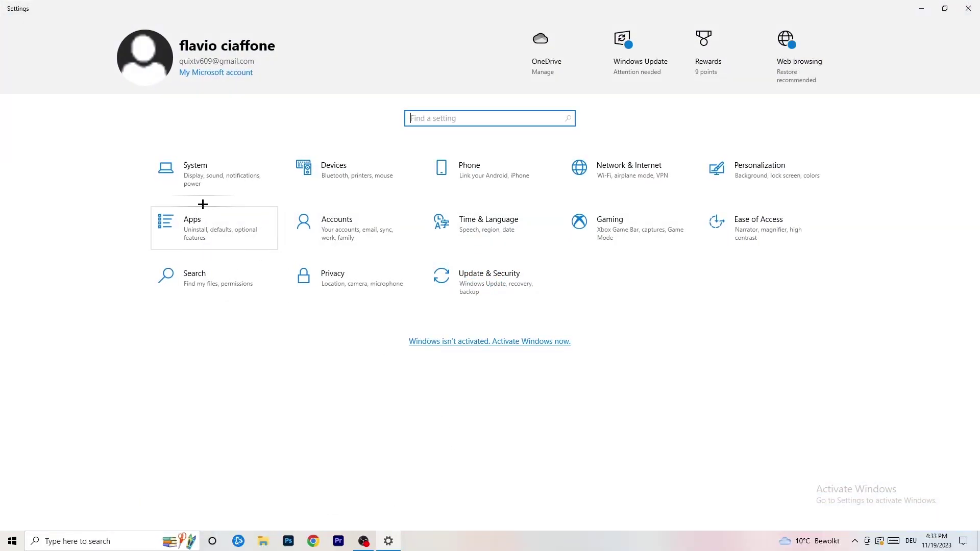
click(212, 183)
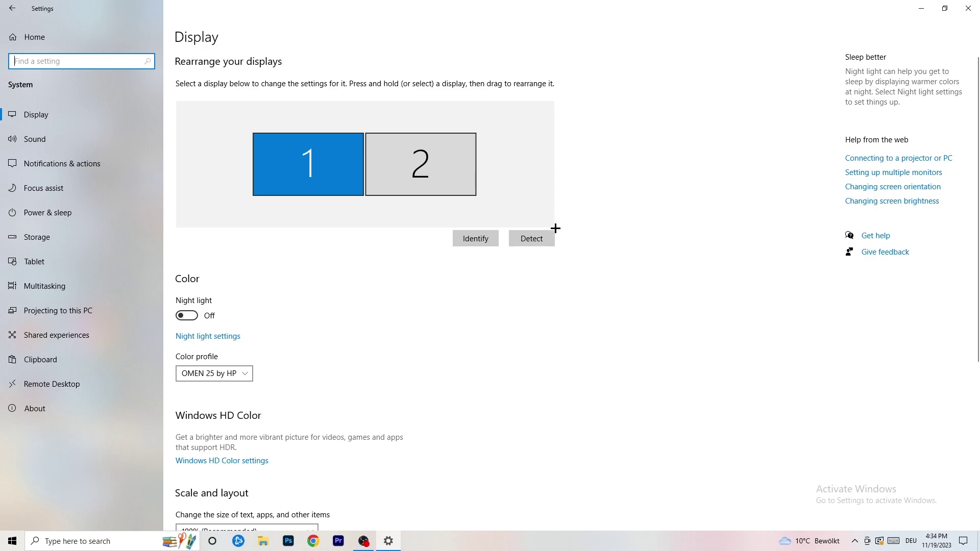
scroll(321, 235, down, 5)
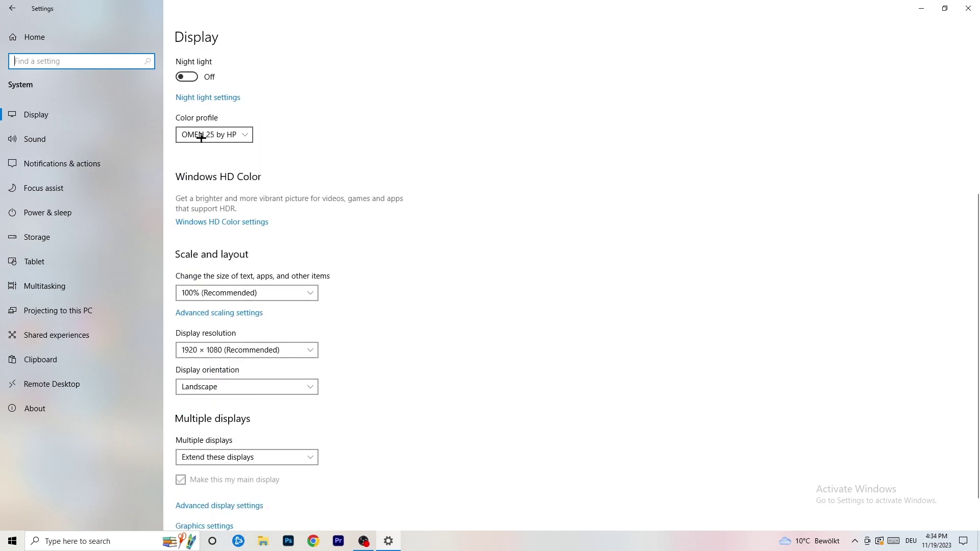
click(229, 136)
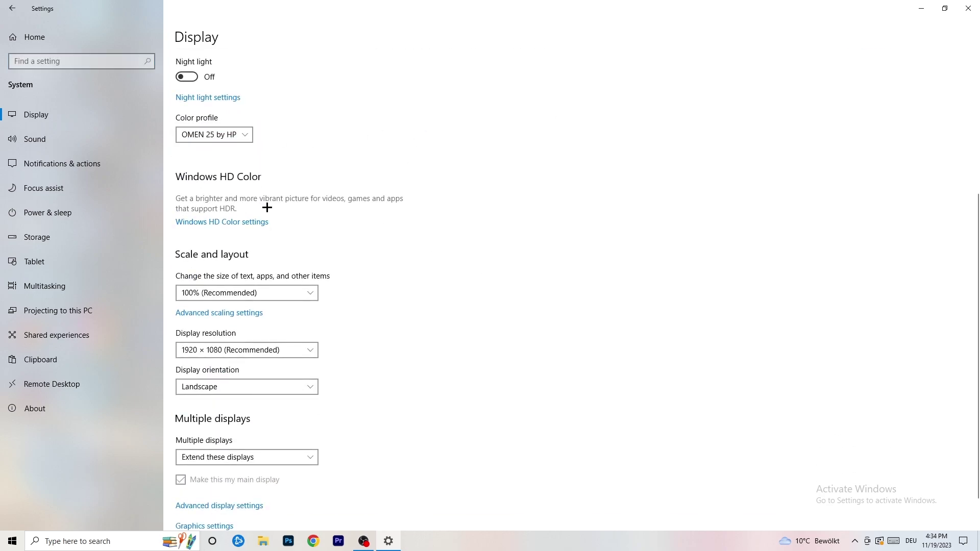
scroll(248, 229, down, 1)
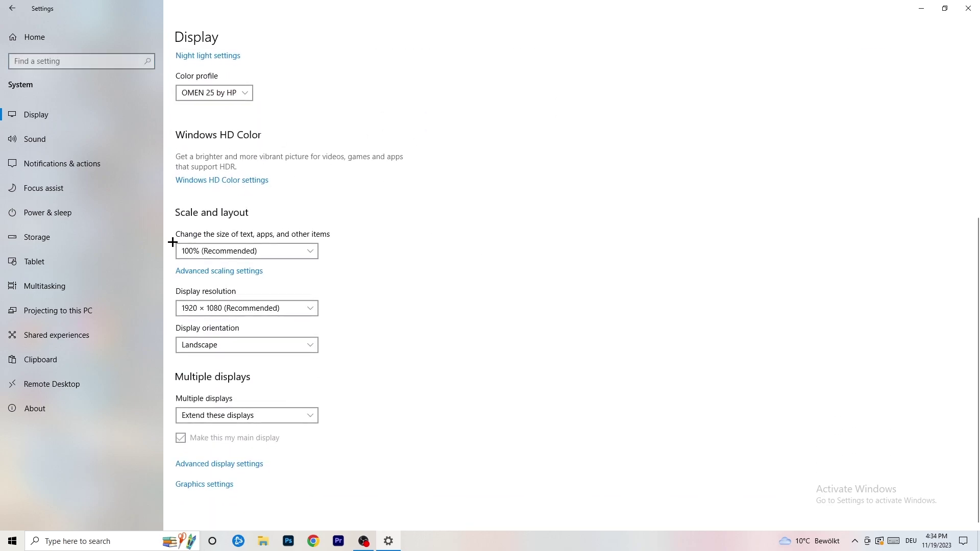
click(315, 247)
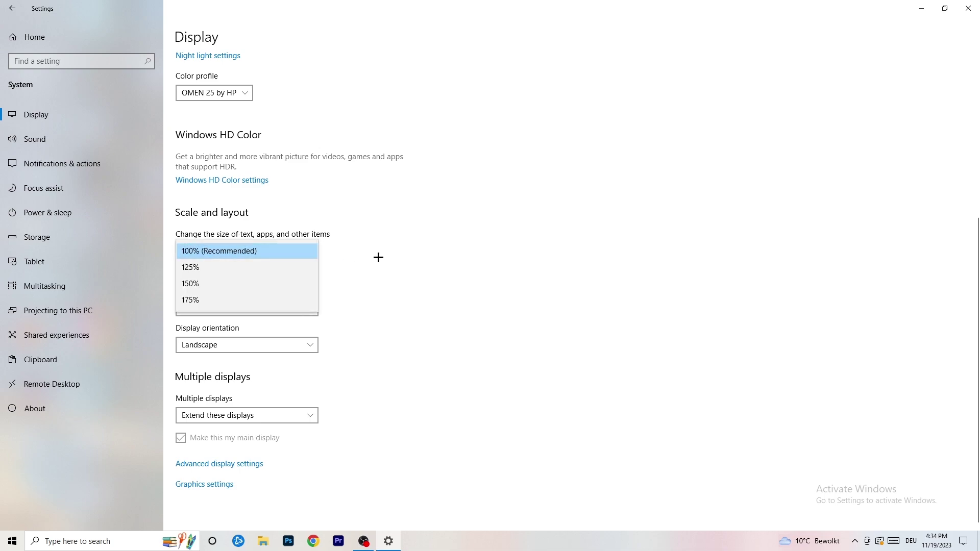
click(479, 239)
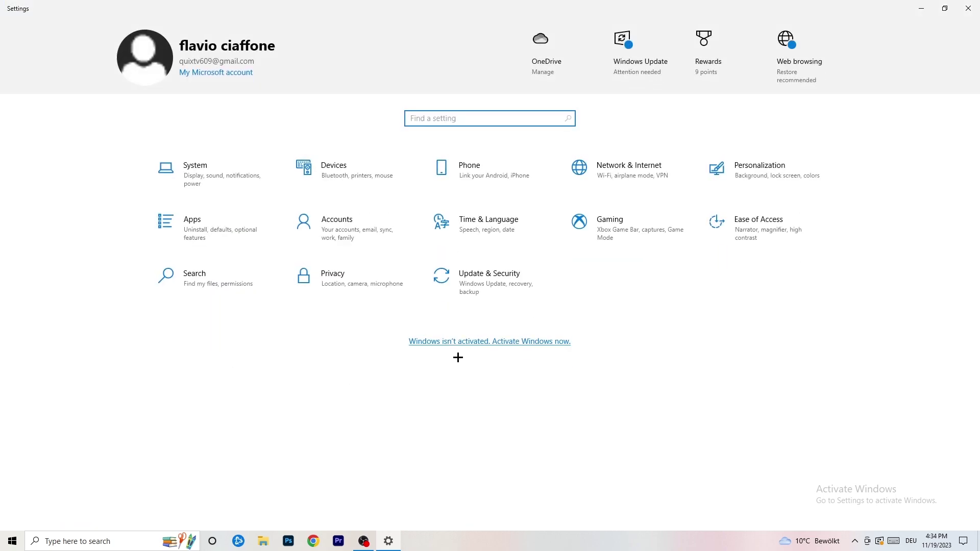
- Check the Game Mode setting in the Windows gaming settings and close the Settings window
click(628, 243)
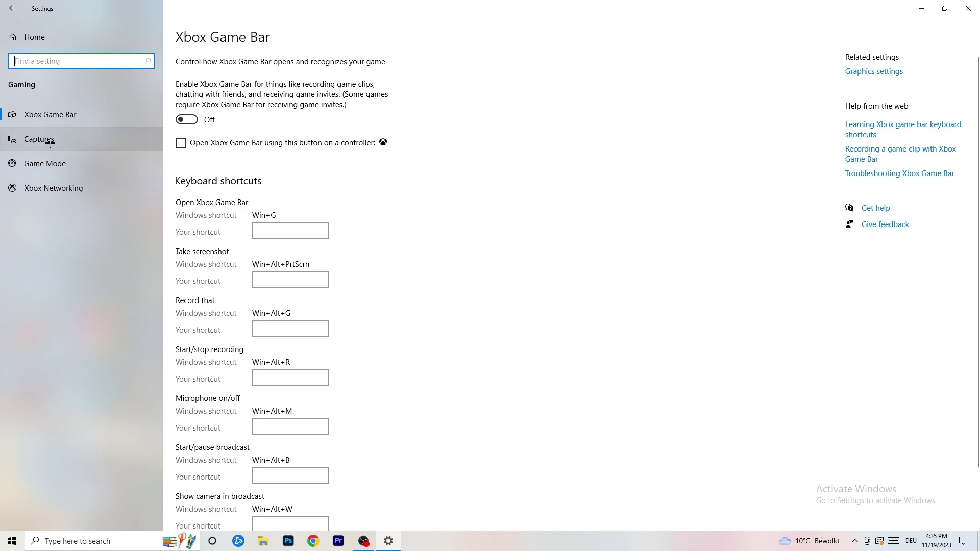
click(56, 162)
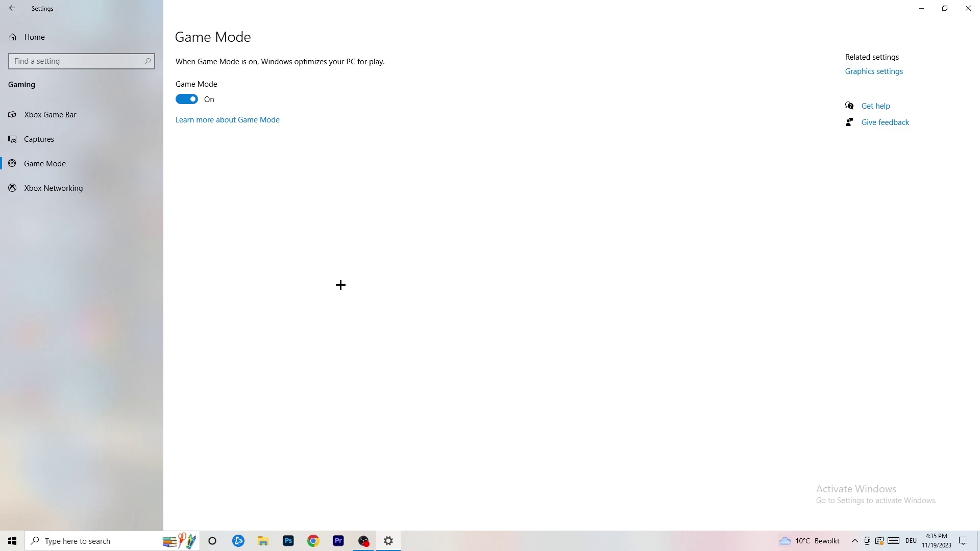
click(968, 8)
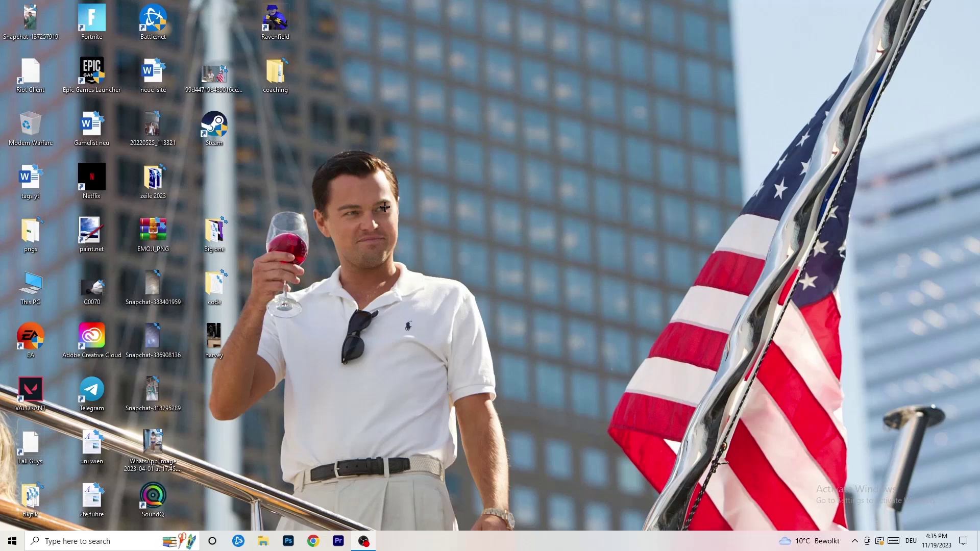
- Move the Steam shortcut to an empty area of the desktop and open the compatibility settings in its properties
drag(191, 121, 497, 174)
right_click(524, 177)
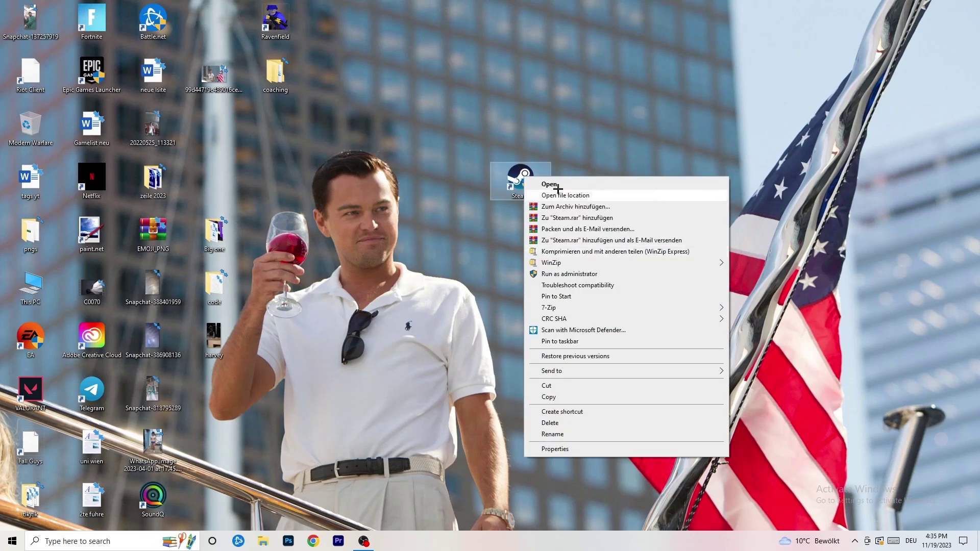
click(590, 452)
drag(580, 181, 424, 99)
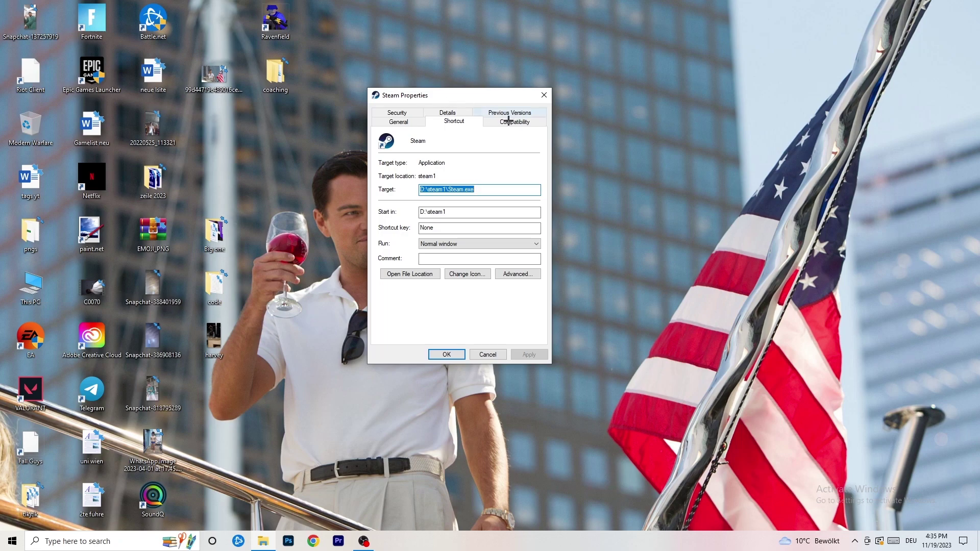
click(525, 123)
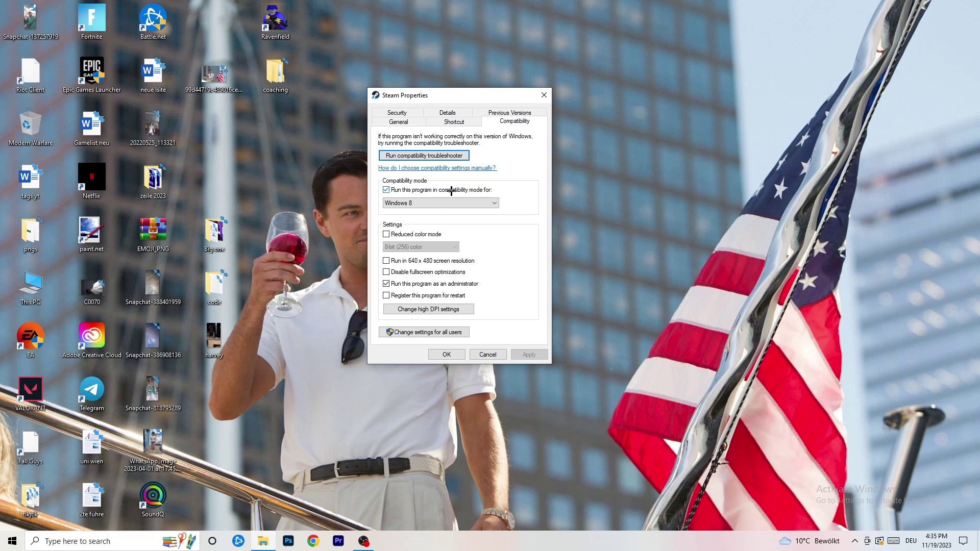
- Review the Windows versions offered for Steam's compatibility mode and close the properties, accepting the existing settings
click(475, 202)
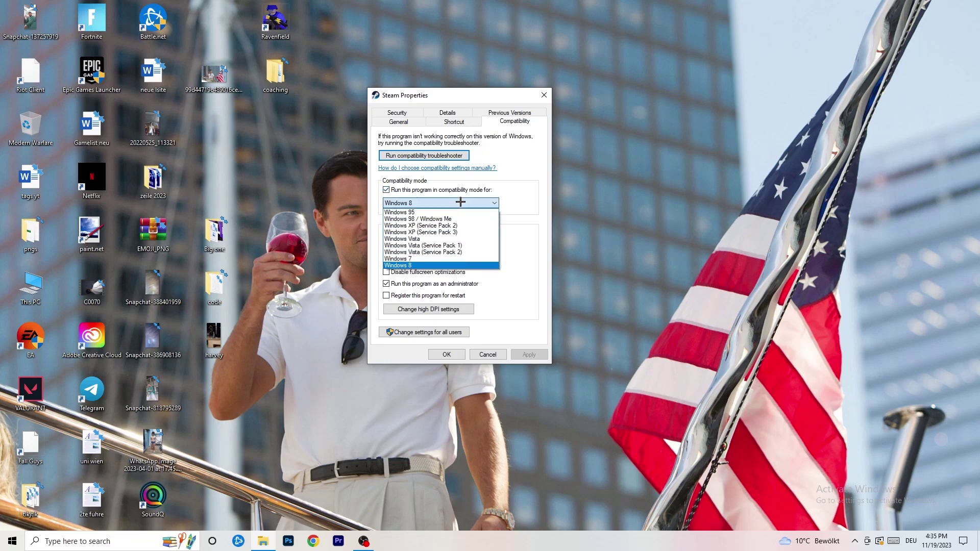
click(544, 196)
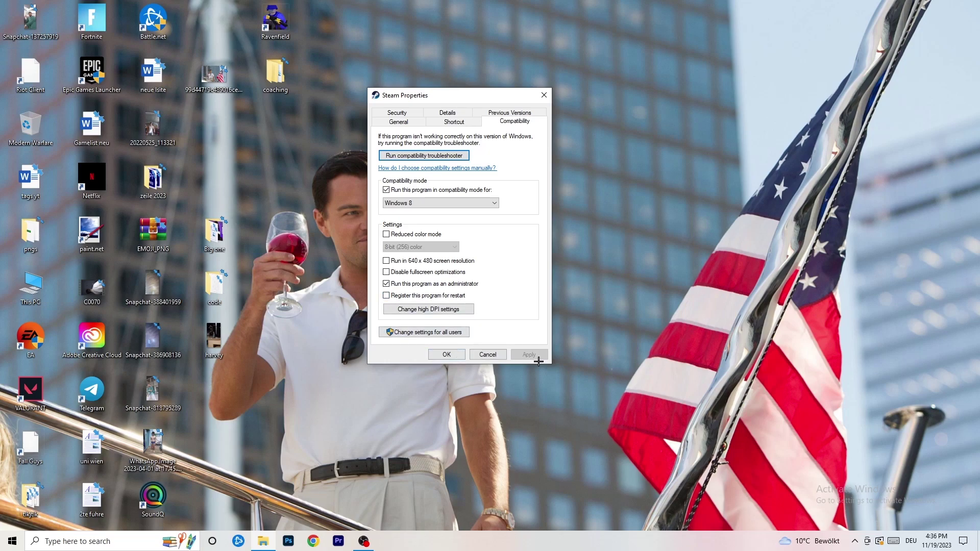
click(447, 354)
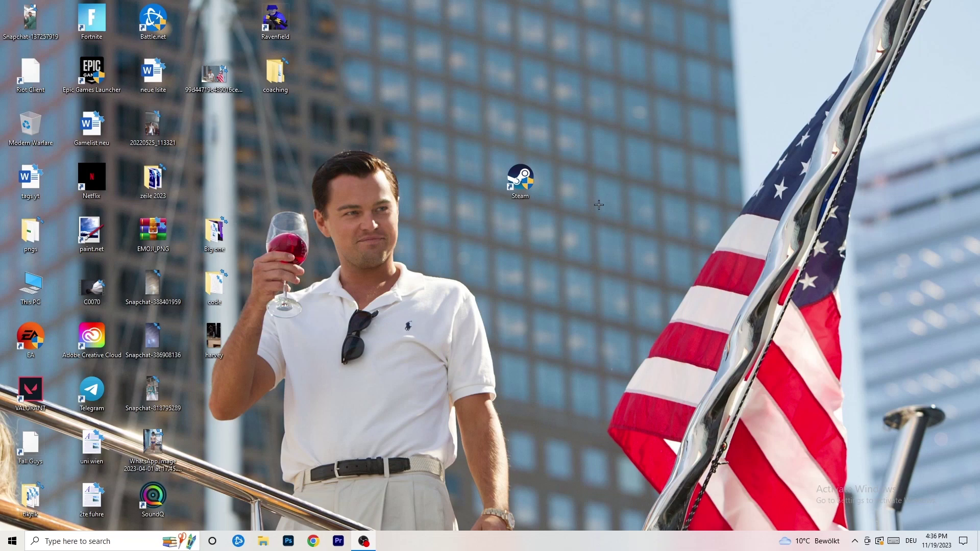
- Recheck the Steam shortcut's compatibility settings and return the shortcut to its original place on the desktop
drag(528, 188, 467, 189)
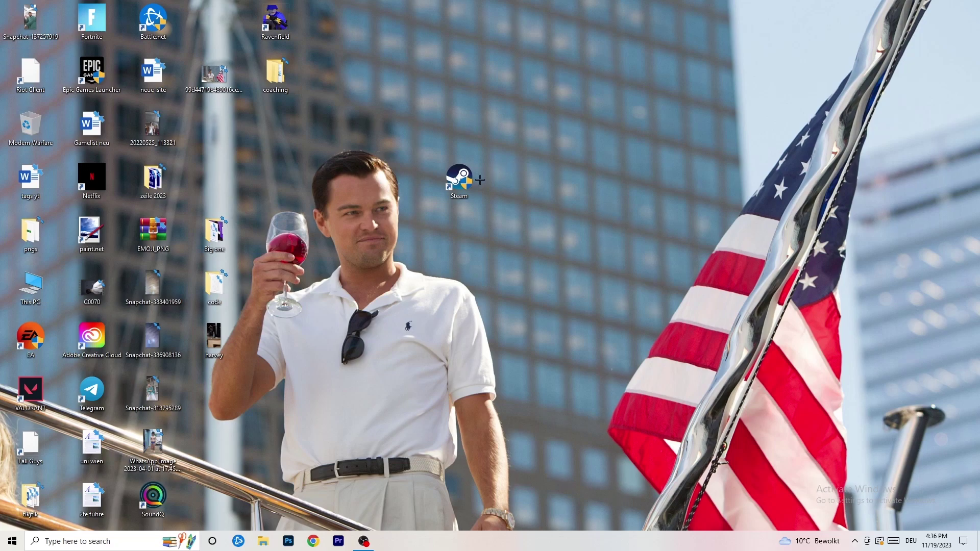
drag(470, 180, 353, 174)
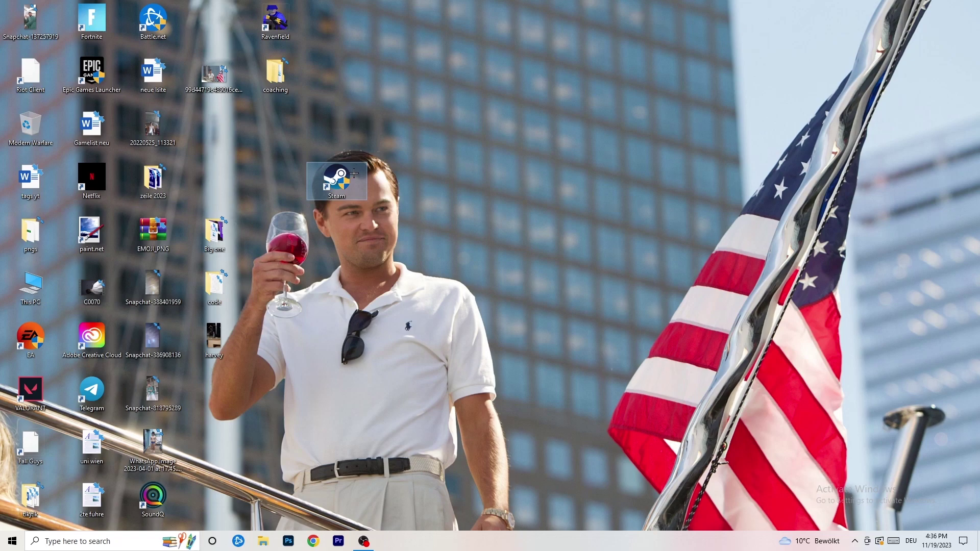
right_click(338, 177)
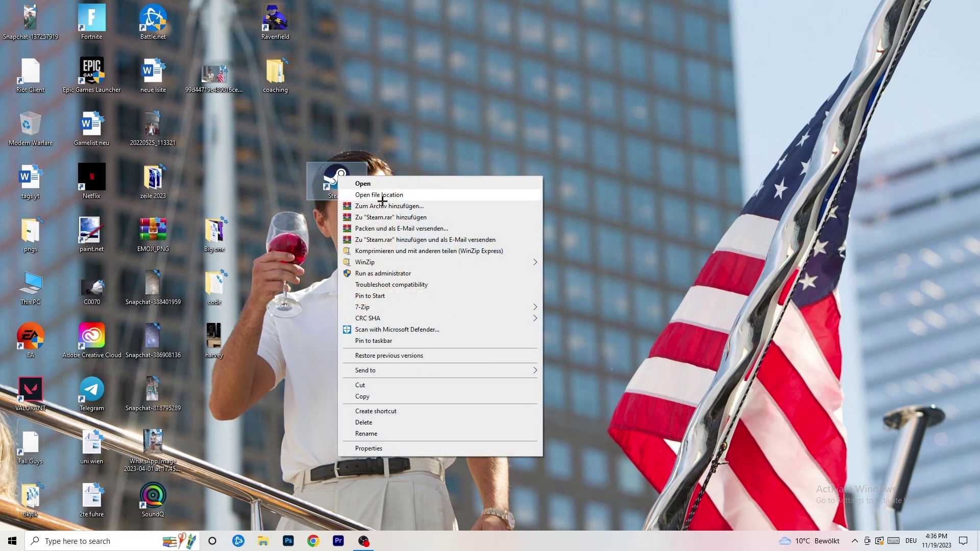
click(370, 449)
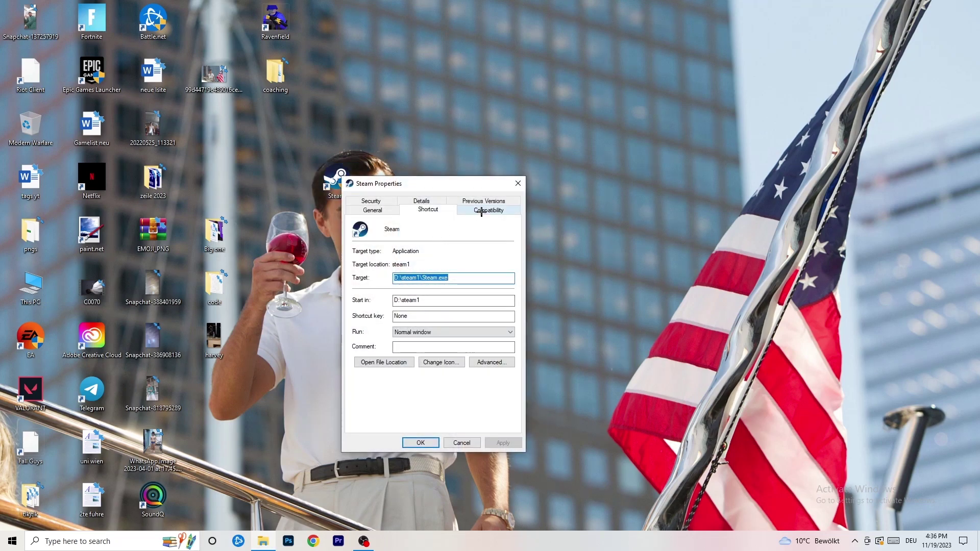
click(489, 211)
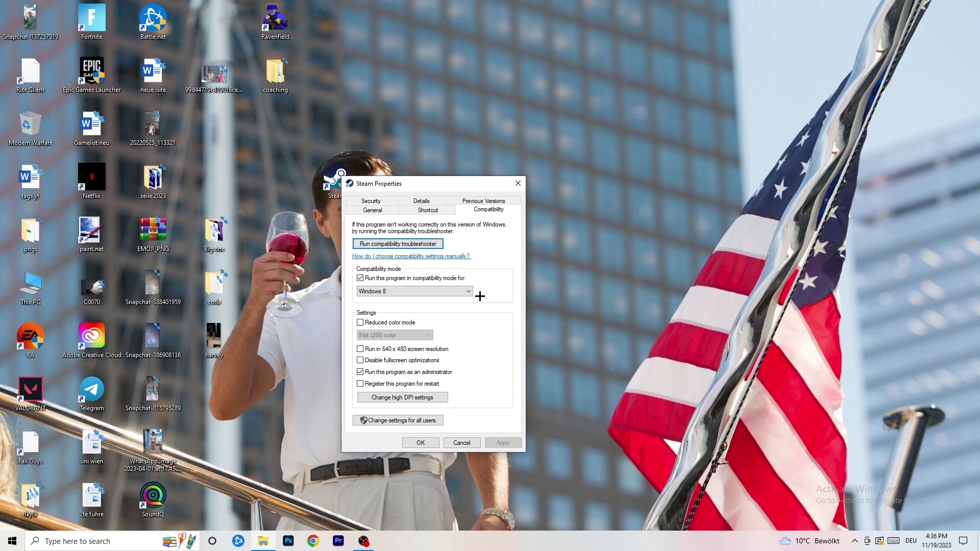
click(518, 183)
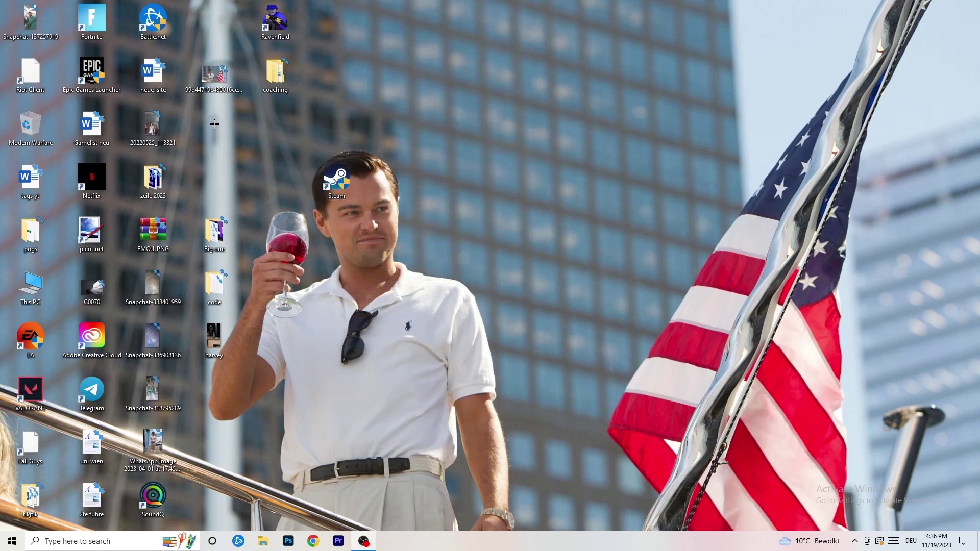
drag(336, 181, 214, 124)
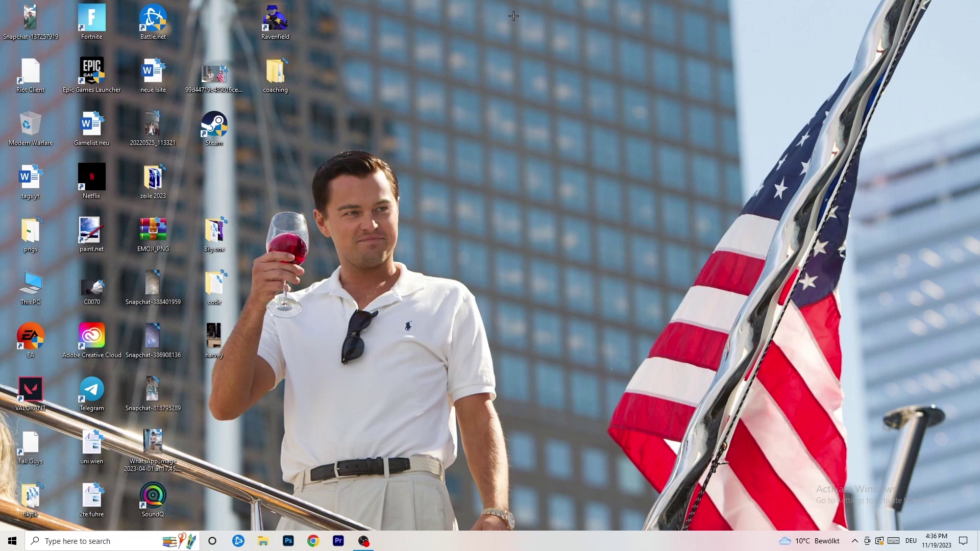
- Open Task Manager and maximize its window
drag(481, 537, 408, 380)
right_click(522, 547)
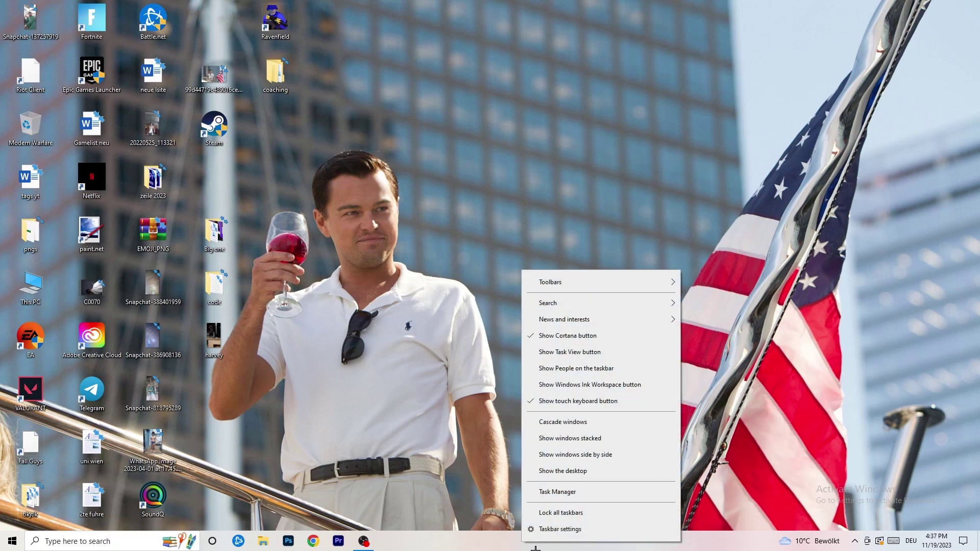
click(571, 492)
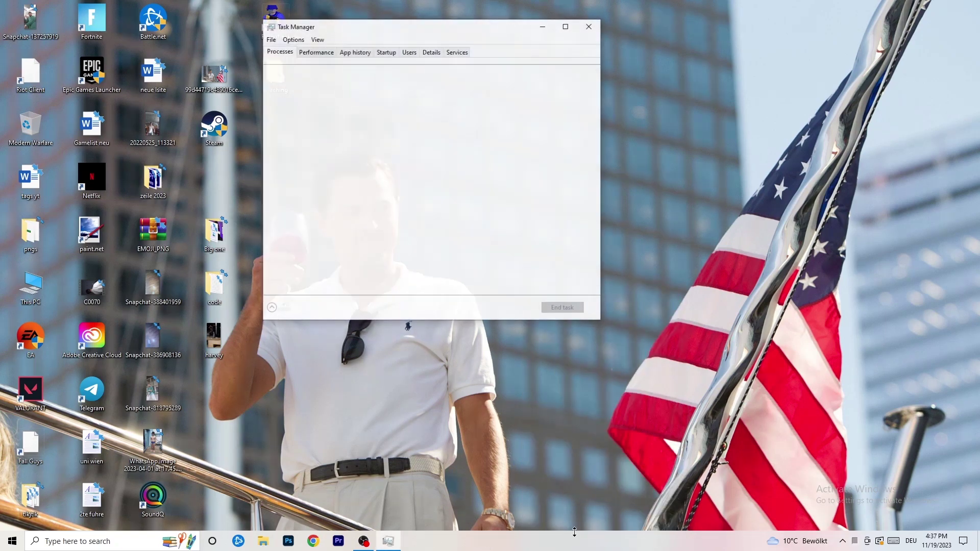
click(565, 26)
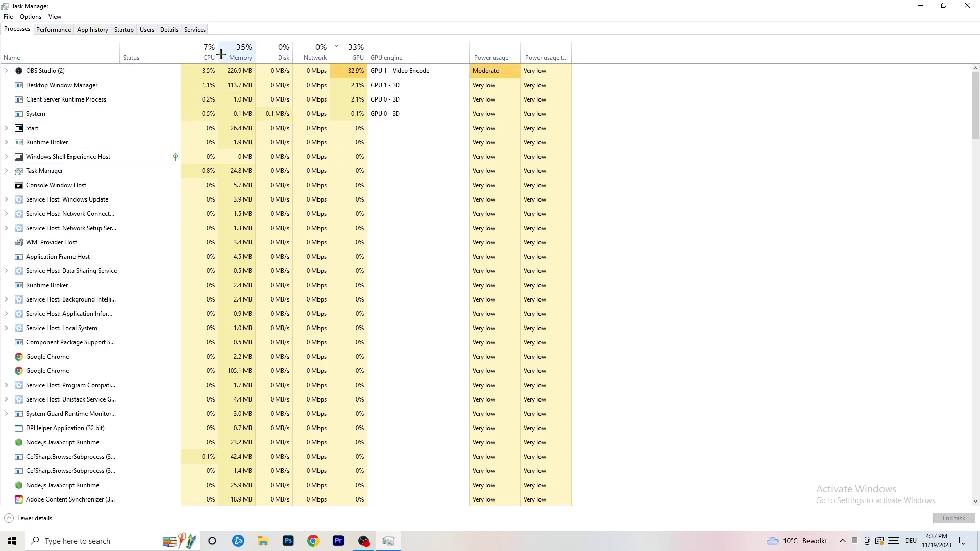
- Open the priority options for a Creative Cloud UI Helper.exe process in the detailed process list
click(169, 29)
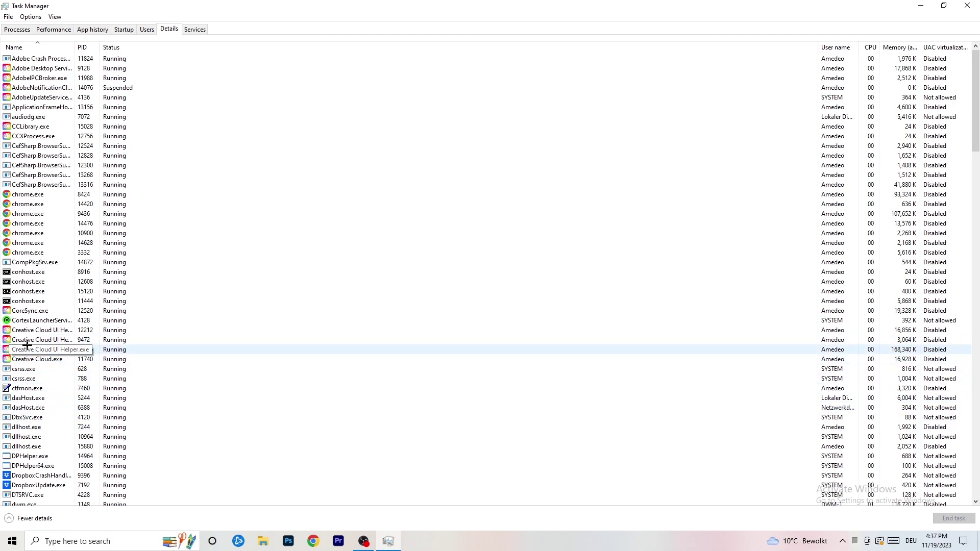
right_click(30, 339)
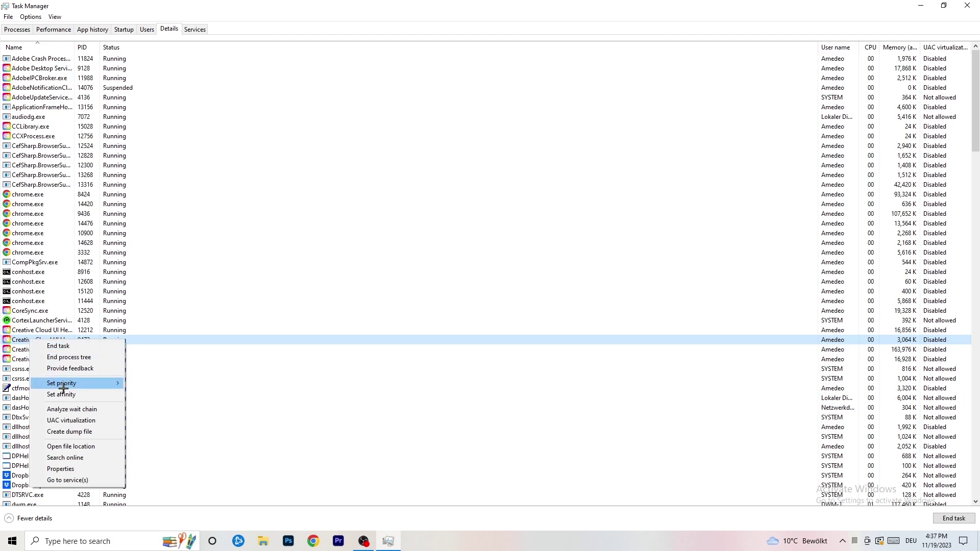
mouse_move(60, 385)
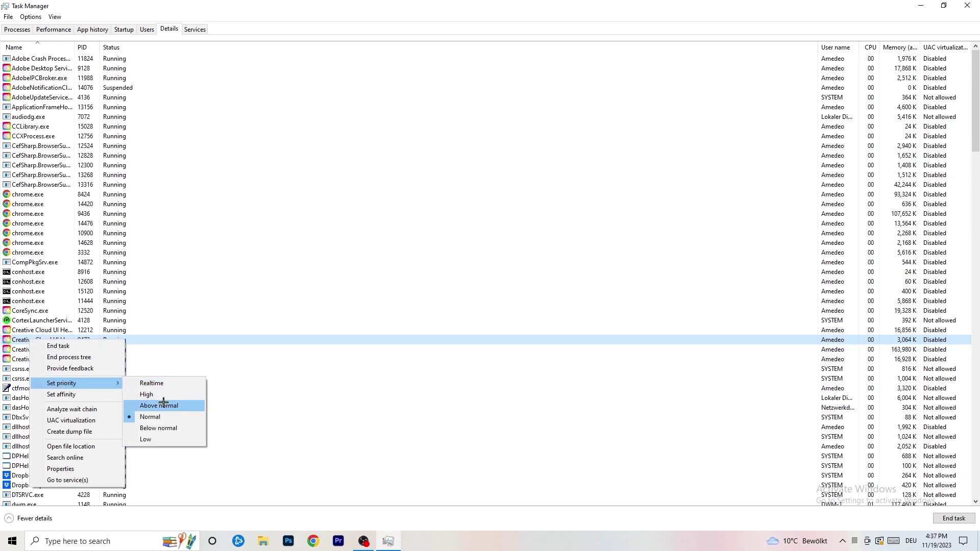